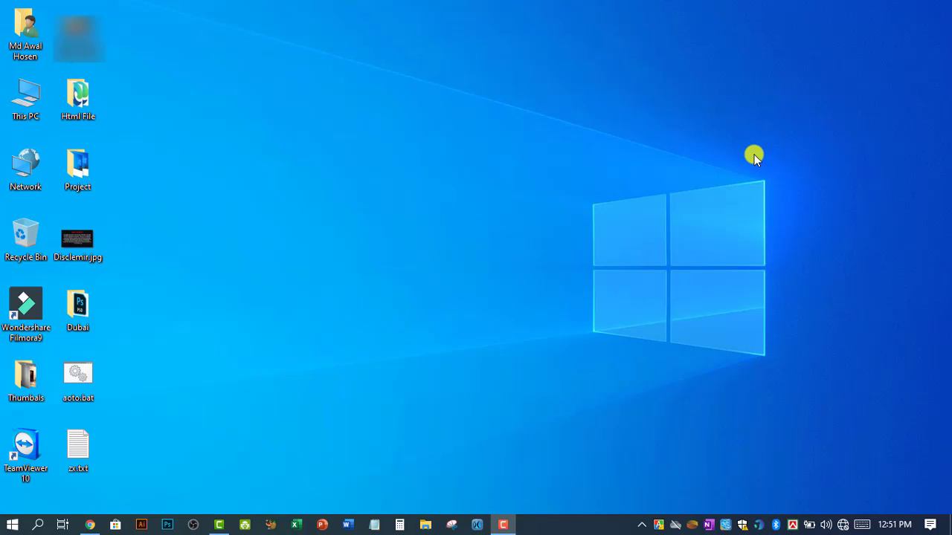
Open This PC to view its folders and drives, and close the window again.
left_click(555, 113)
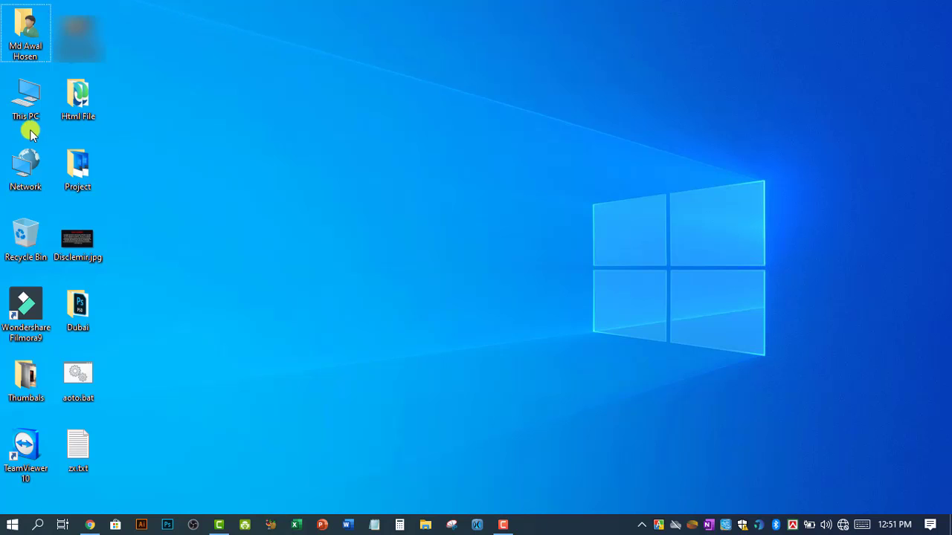
double_click(28, 93)
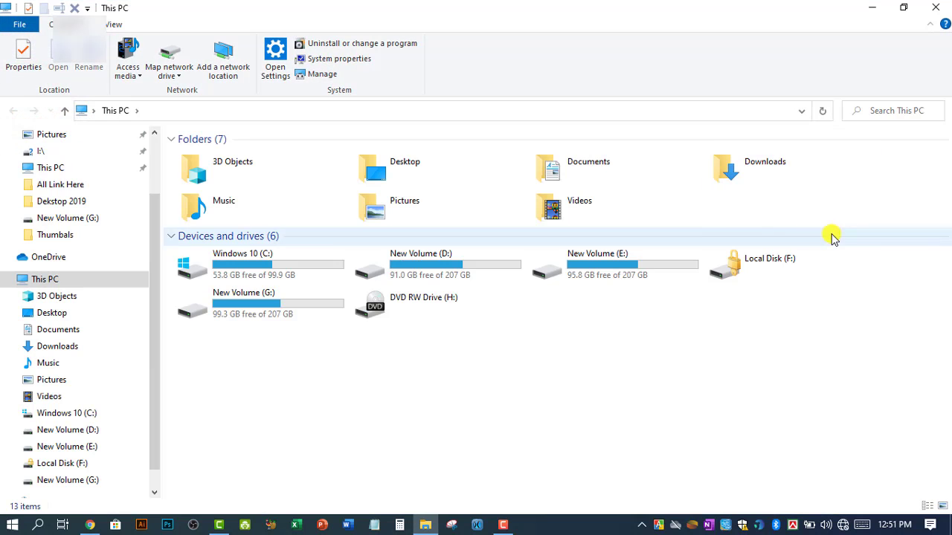
left_click(944, 6)
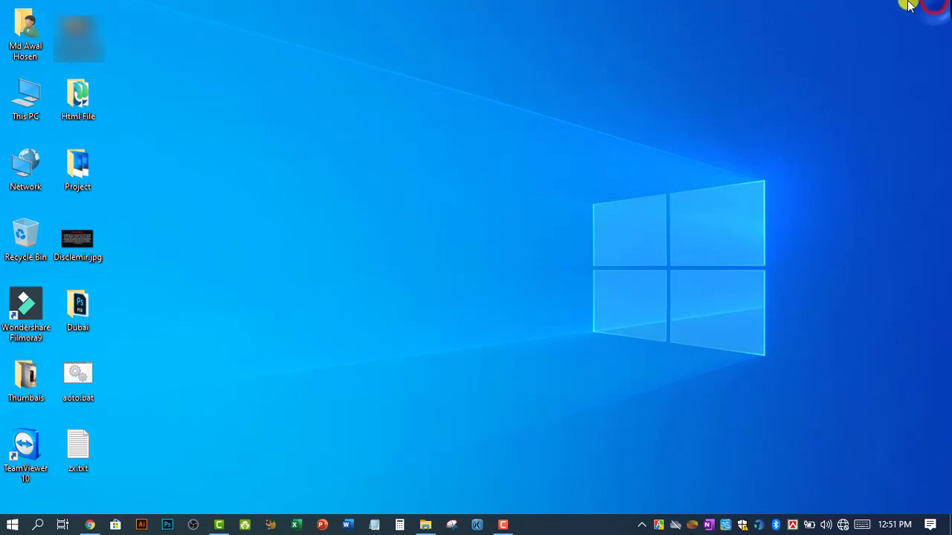
Switch to Chrome and open its full browsing history page.
left_click(90, 525)
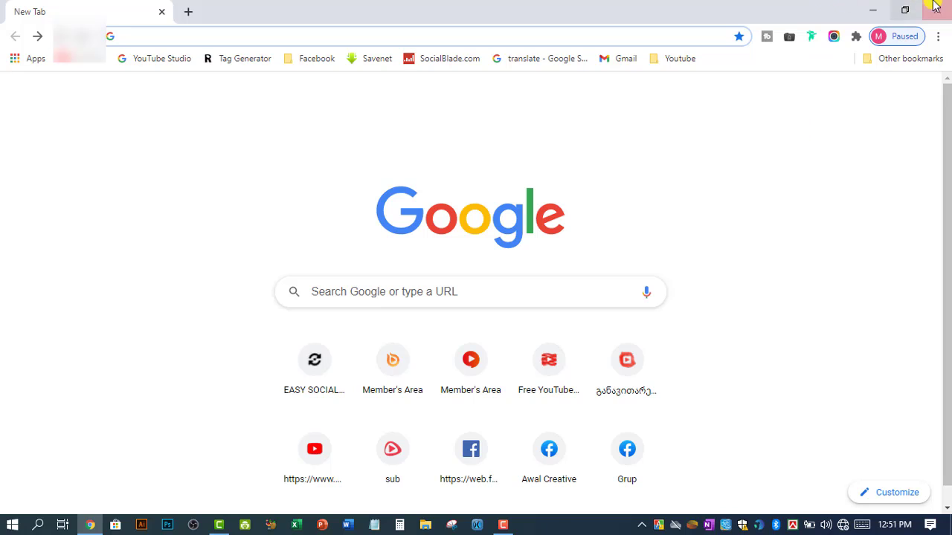
left_click(937, 39)
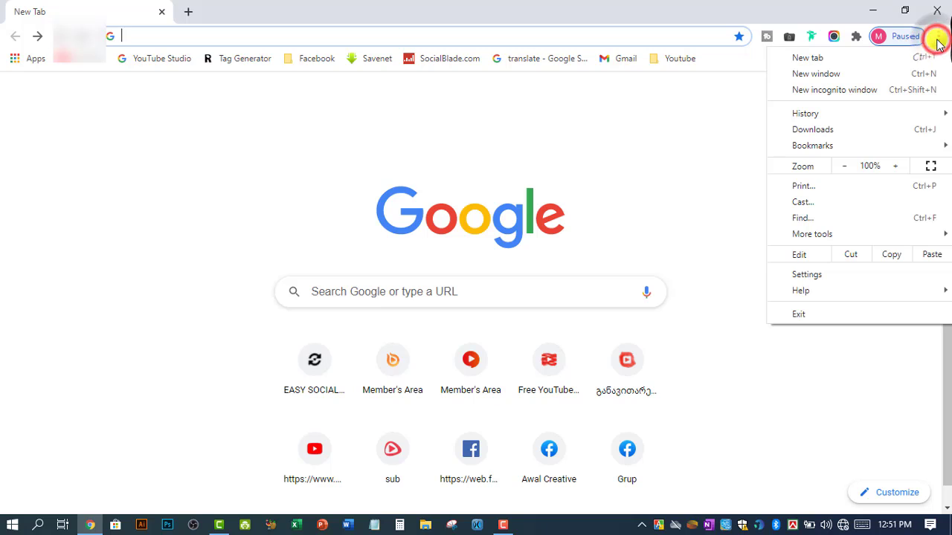
left_click(827, 116)
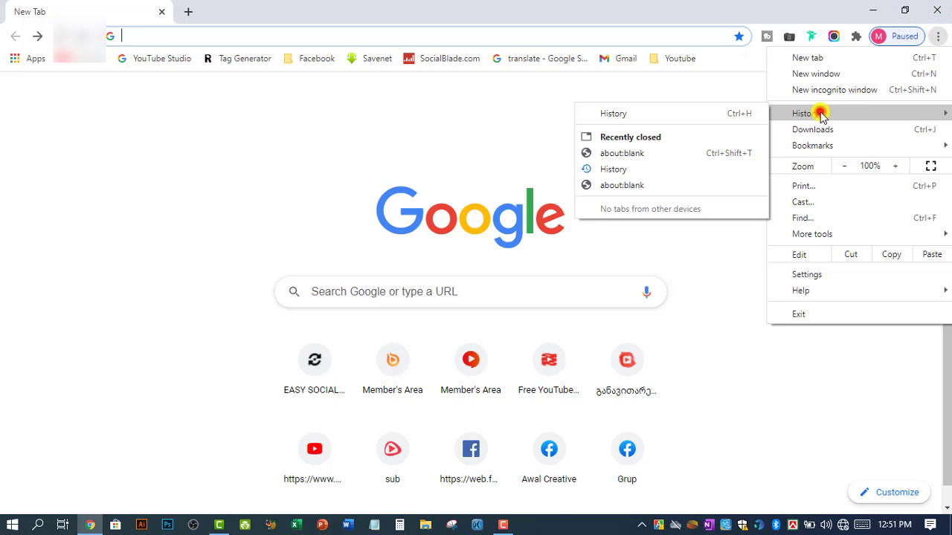
left_click(625, 114)
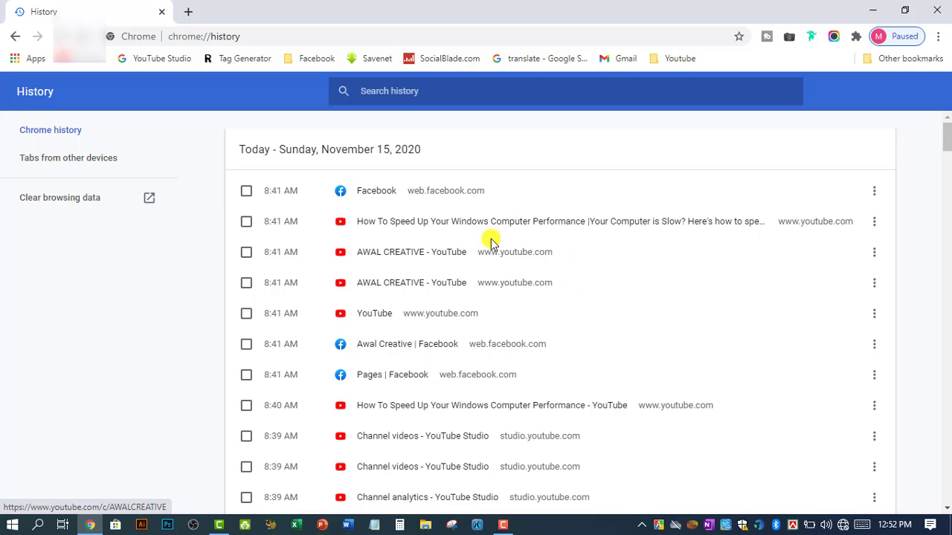
Look through the list of visited pages in the browsing history, and close the browser.
left_click_drag(946, 134, 939, 527)
left_click_drag(947, 375, 942, 236)
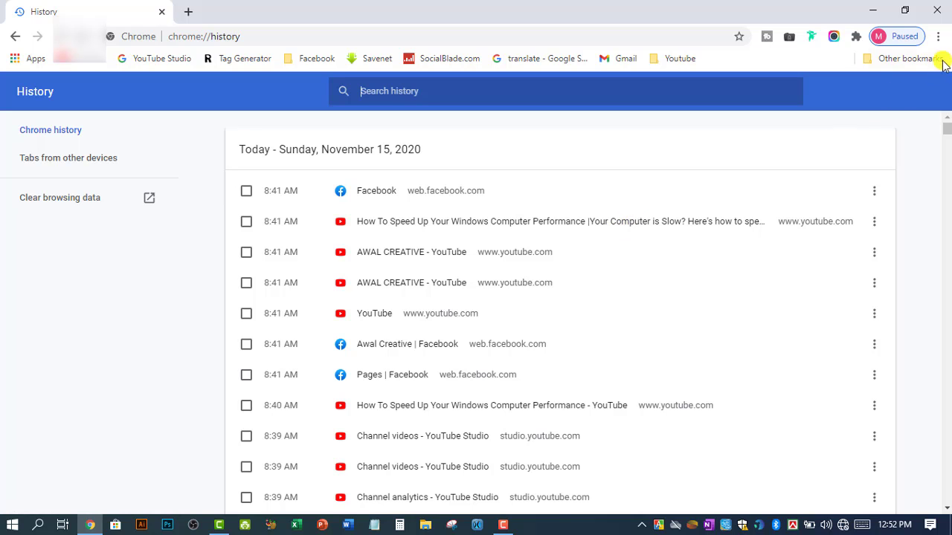
left_click(938, 36)
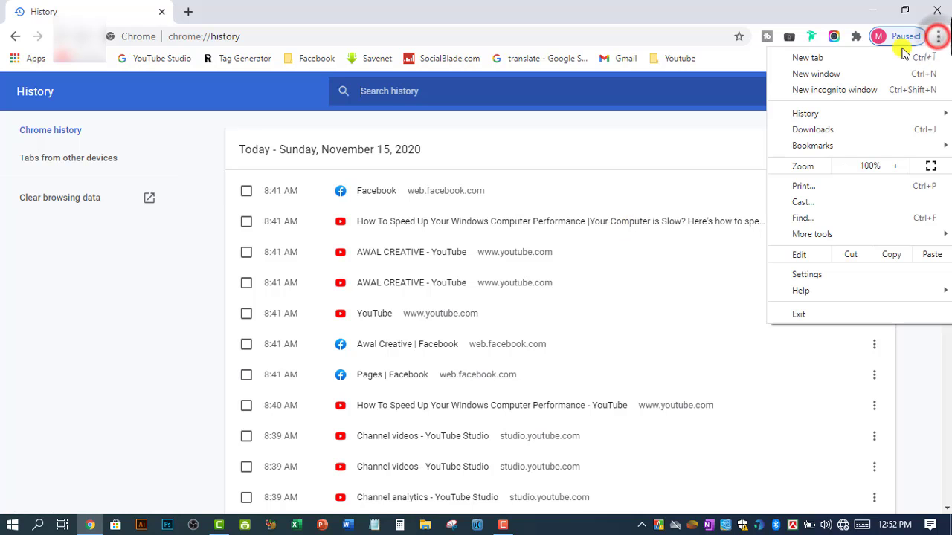
left_click(939, 11)
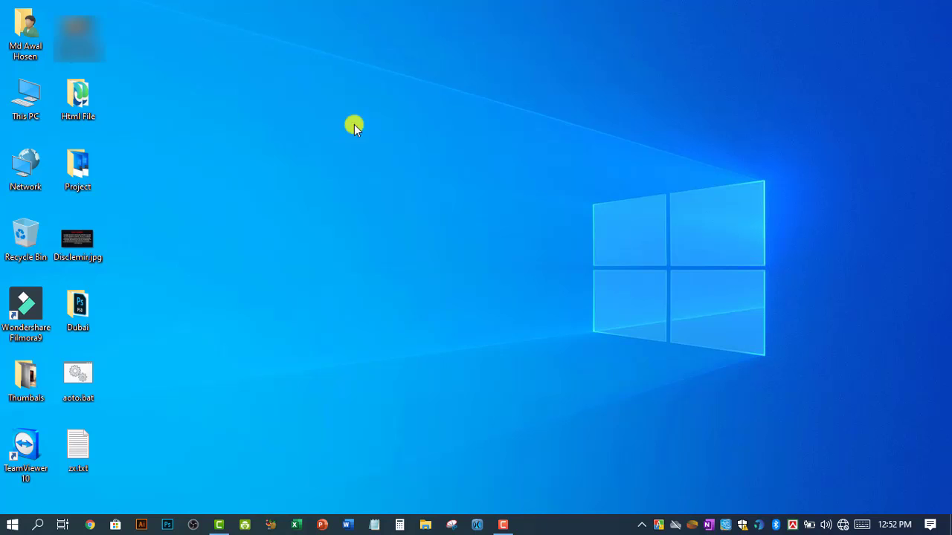
Browse from This PC to the Album folder inside Photos on New Volume (D:).
double_click(25, 101)
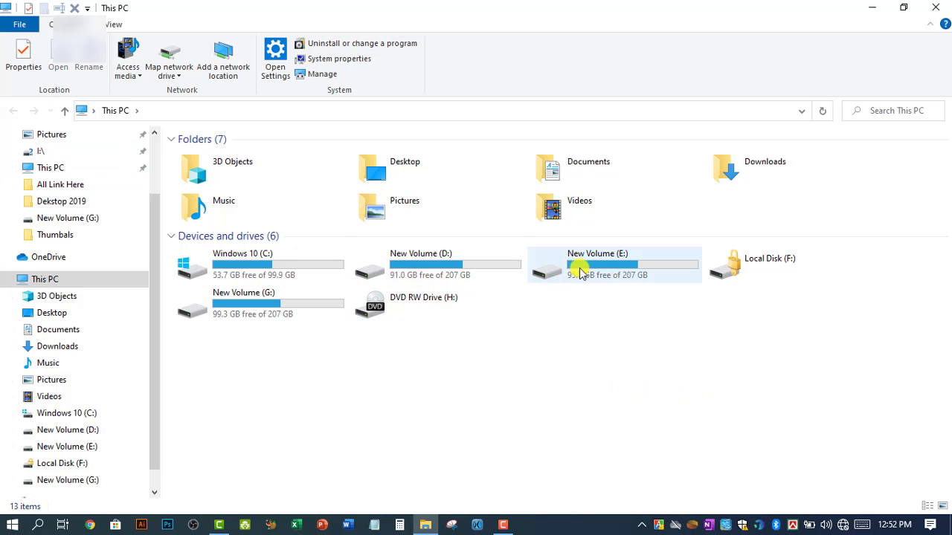
left_click(472, 265)
double_click(472, 266)
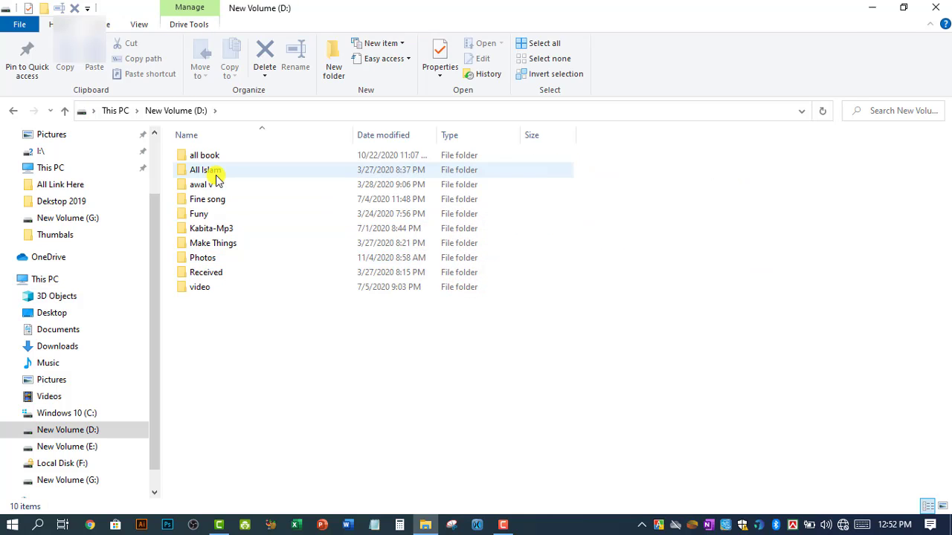
double_click(222, 255)
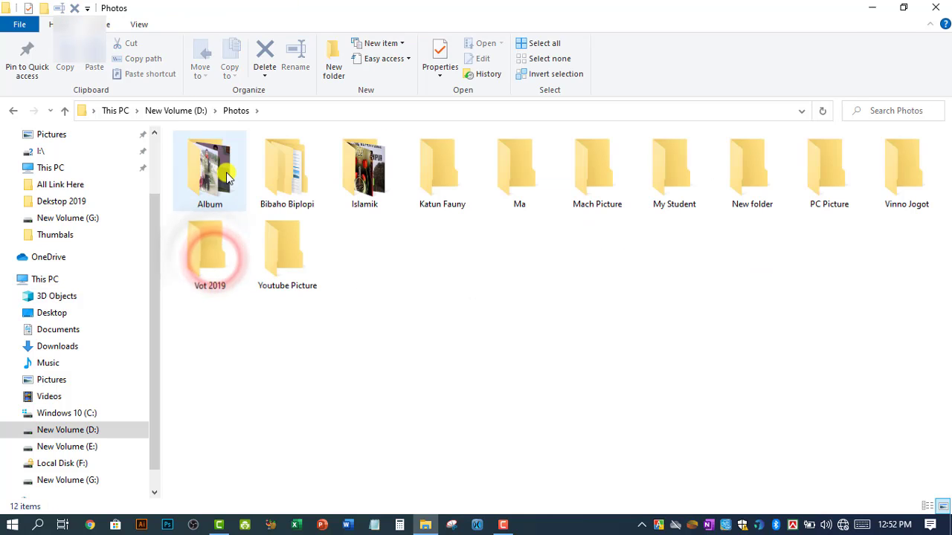
left_click(227, 176)
double_click(227, 177)
Open the picture 3KB.jpg from the Album folder and reduce the viewer from full size to a smaller window.
left_click(282, 165)
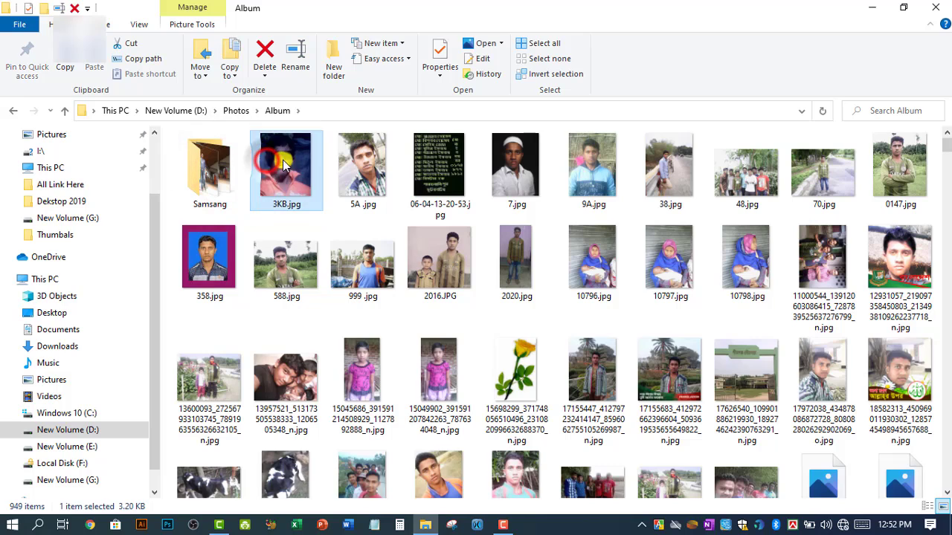
right_click(283, 165)
left_click(314, 72)
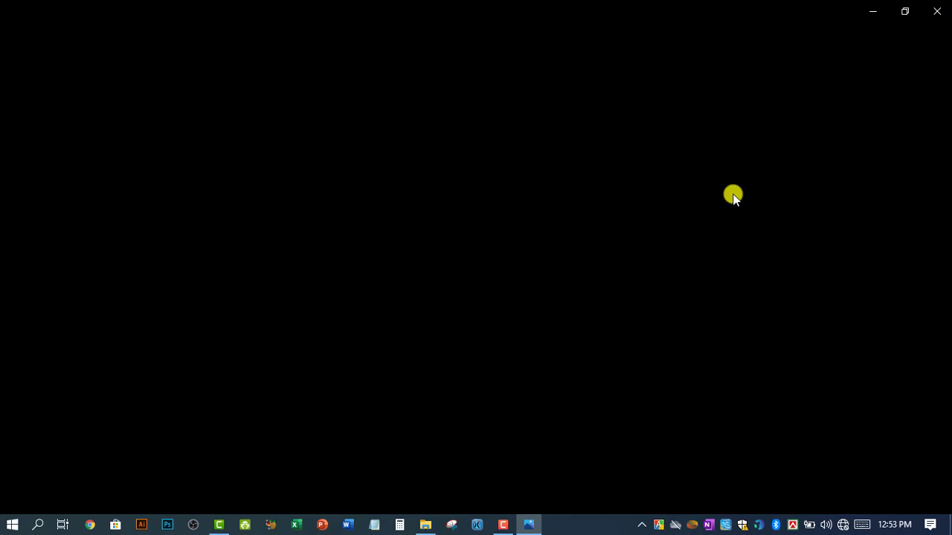
left_click(904, 11)
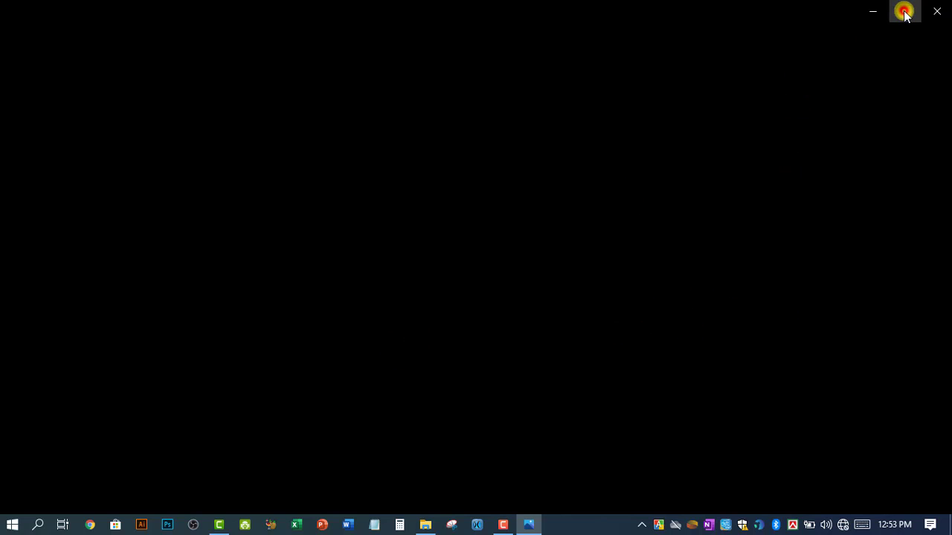
left_click_drag(563, 111, 432, 57)
Open the yellow rose picture from the Album folder and advance two pictures in the viewer.
left_click(804, 173)
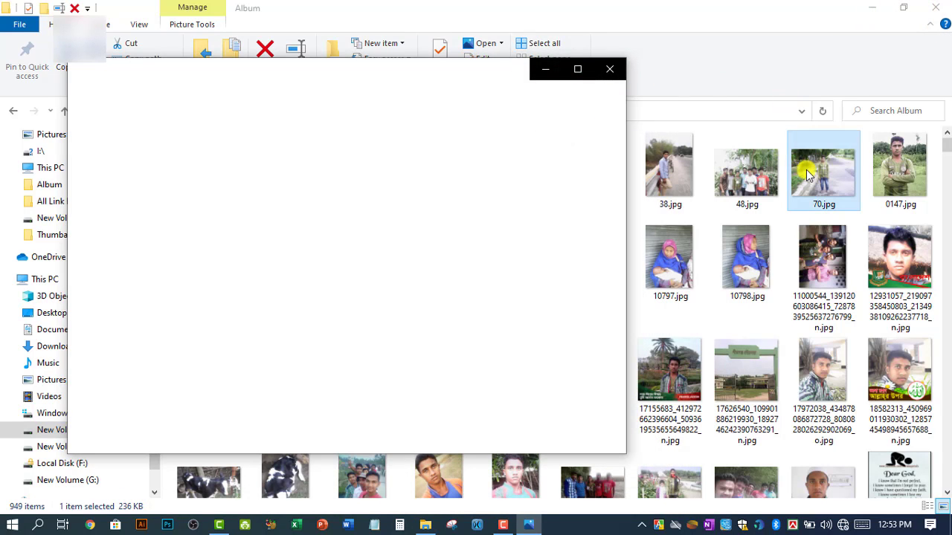
right_click(808, 190)
right_click(506, 368)
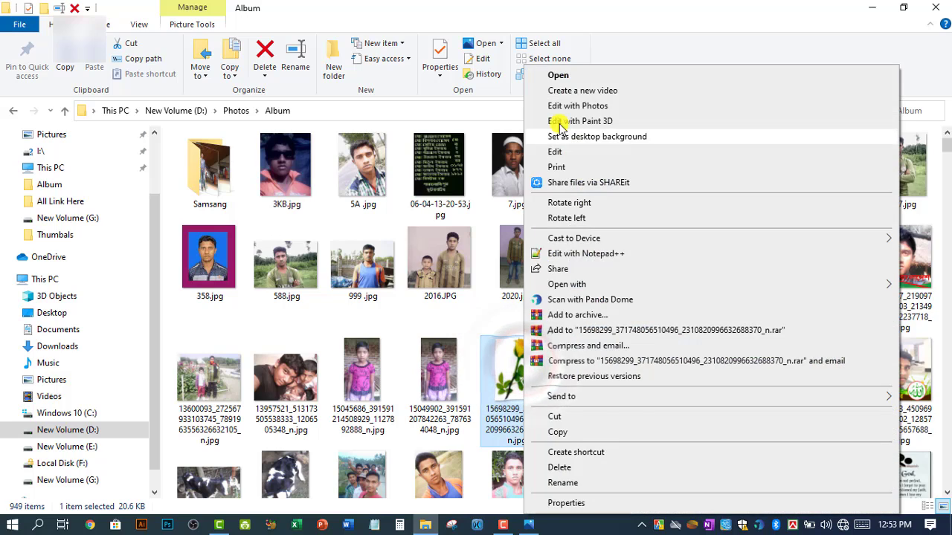
left_click(557, 75)
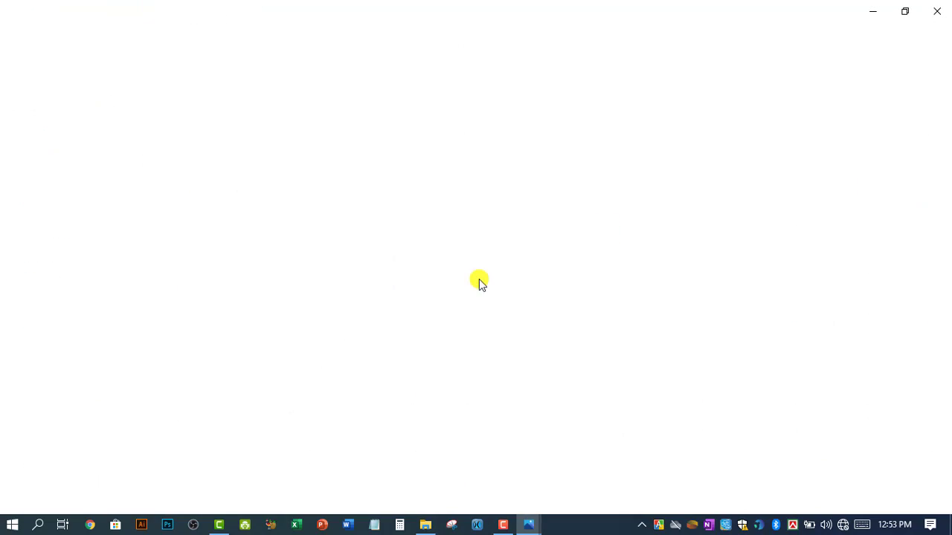
key("Right")
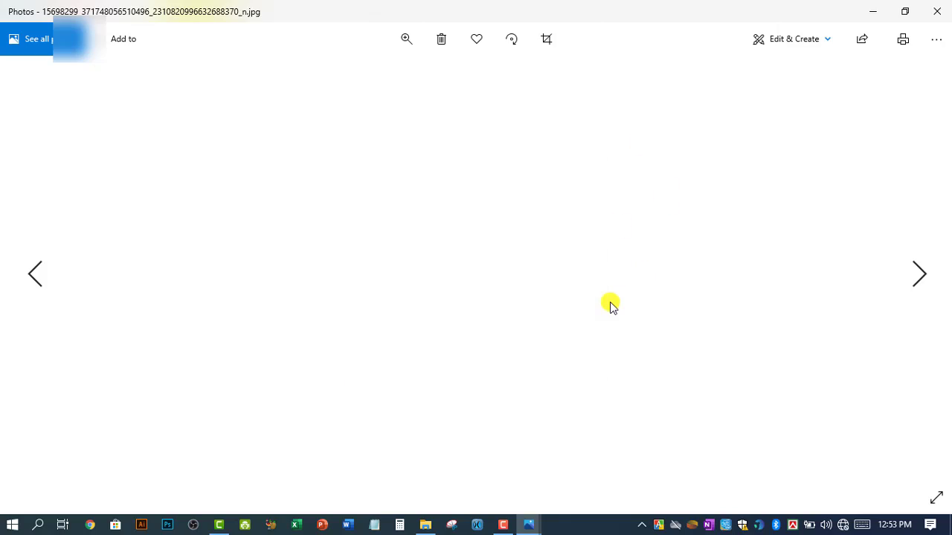
key("Right")
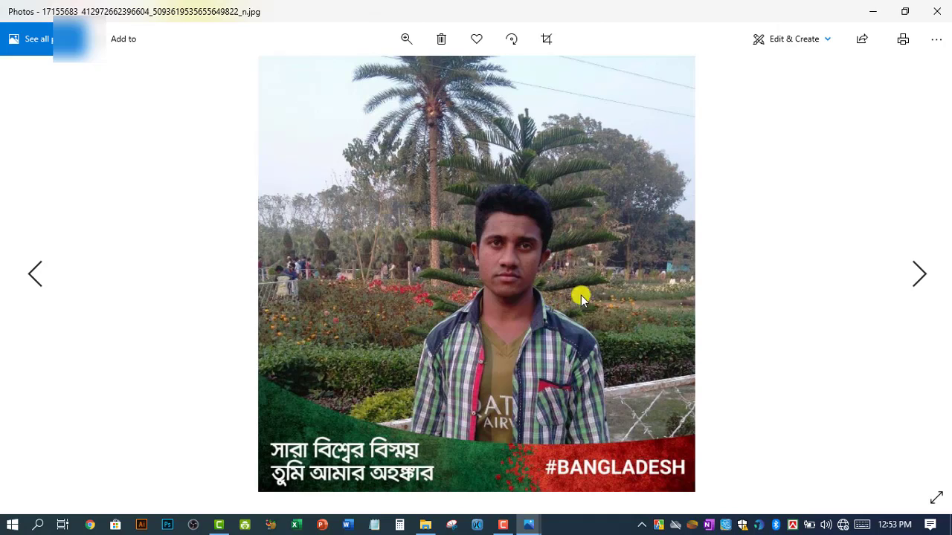
Close both photo viewer windows and the Album folder window.
left_click(937, 11)
left_click(939, 9)
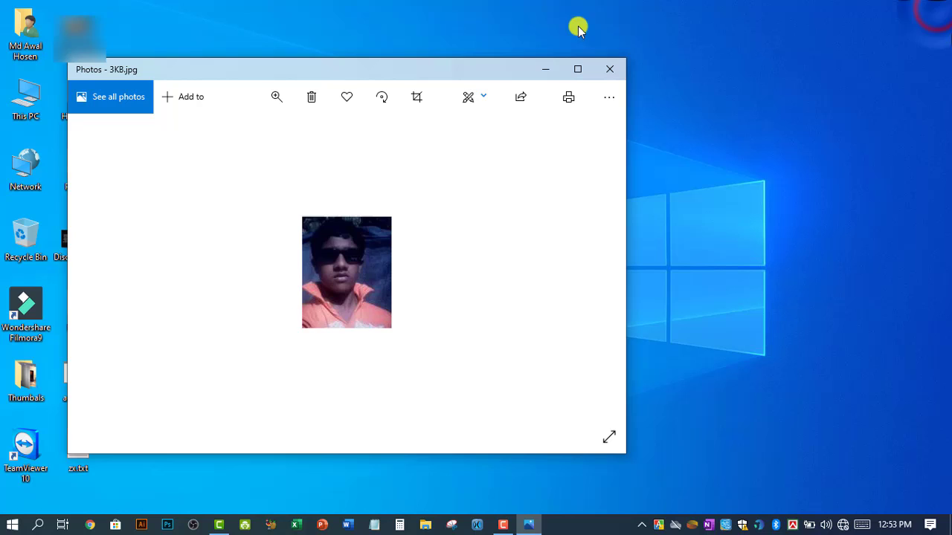
left_click(608, 68)
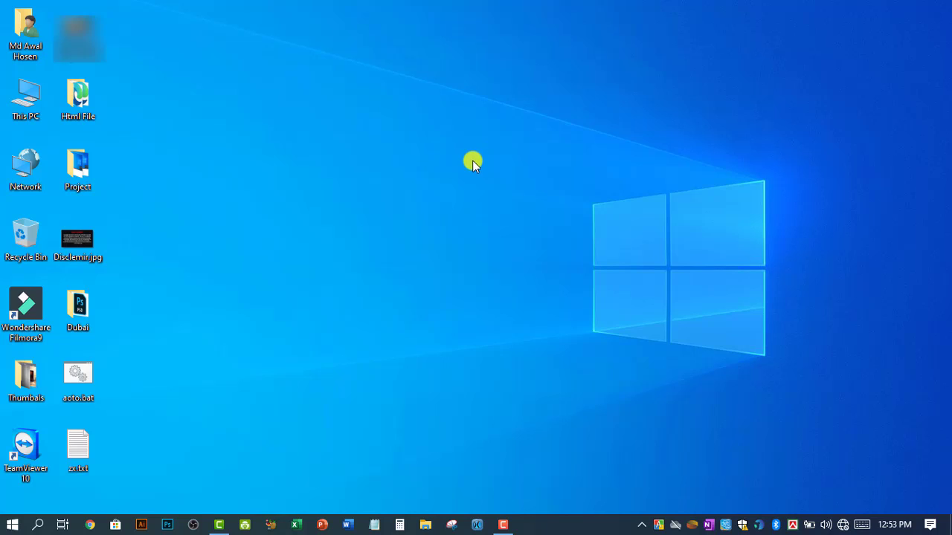
Examine the Task View timeline of recently used files and programs back to November 12, and return to the desktop.
left_click(65, 526)
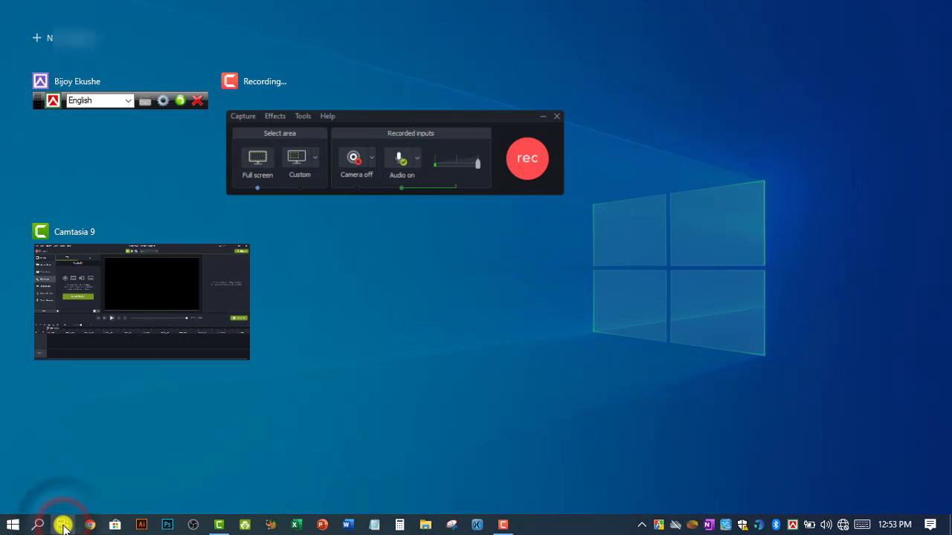
scroll(693, 341, "down", 3)
scroll(515, 276, "up", 3)
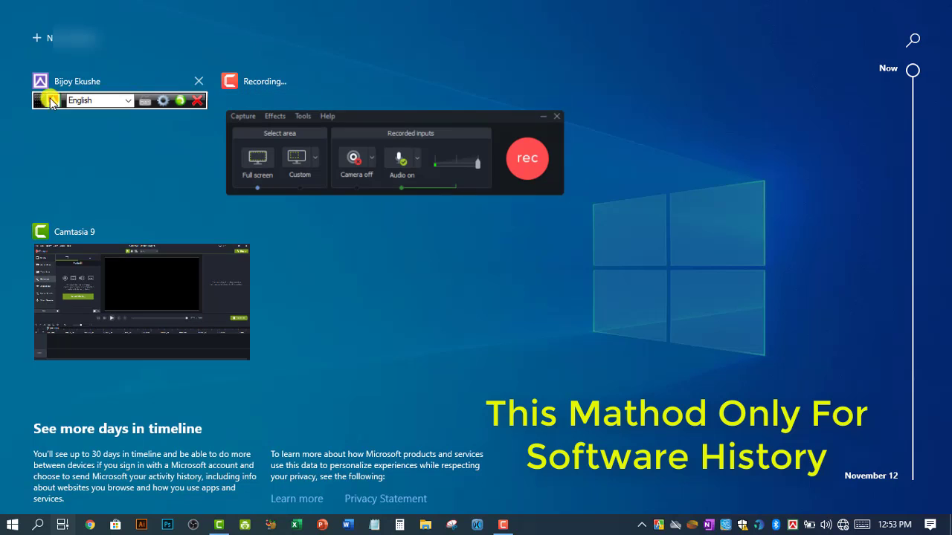
scroll(469, 318, "down", 5)
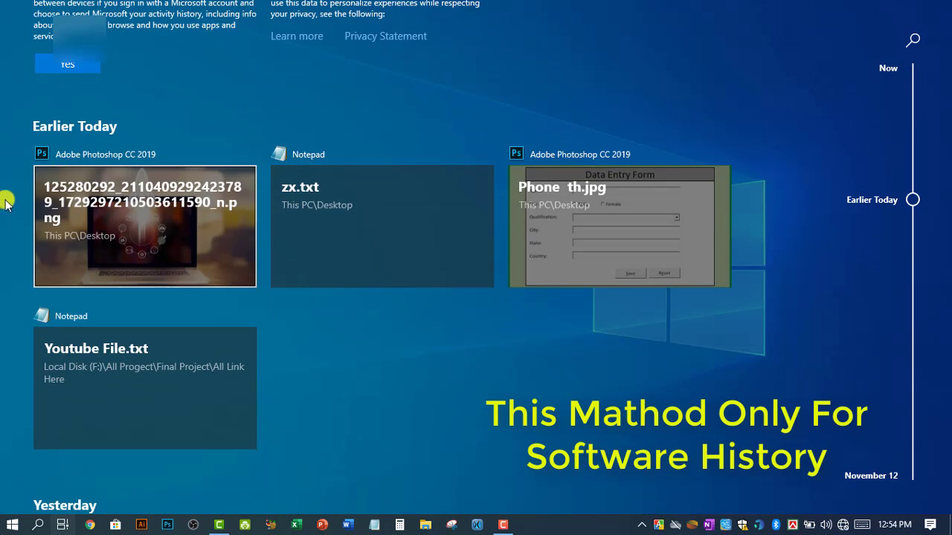
scroll(619, 239, "down", 3)
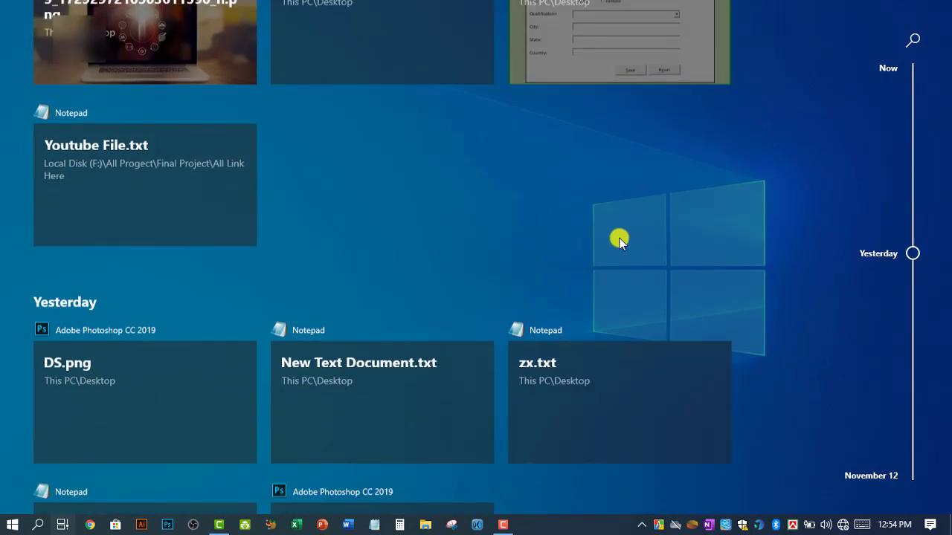
scroll(619, 240, "down", 10)
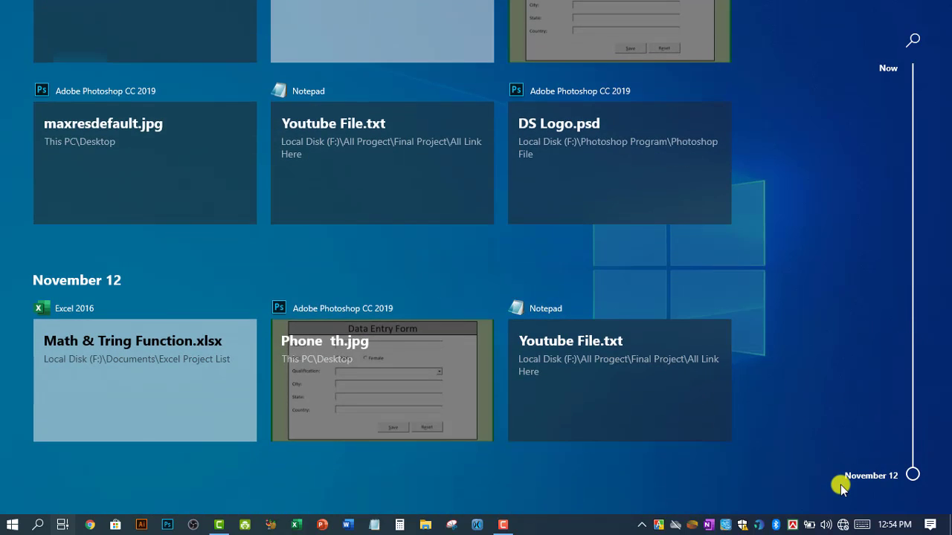
scroll(608, 383, "up", 1)
scroll(609, 381, "up", 10)
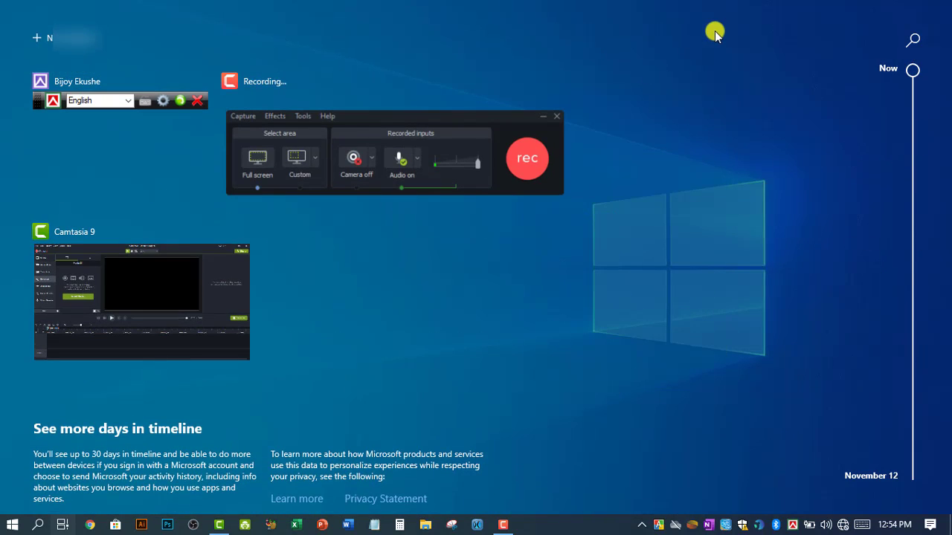
left_click(813, 111)
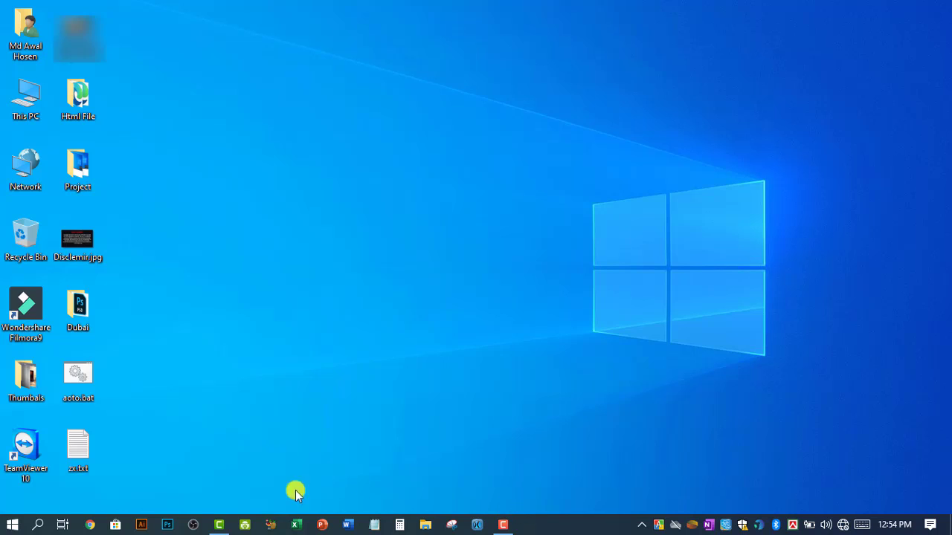
Check the Show Task View button option for the taskbar and leave the options.
right_click(592, 525)
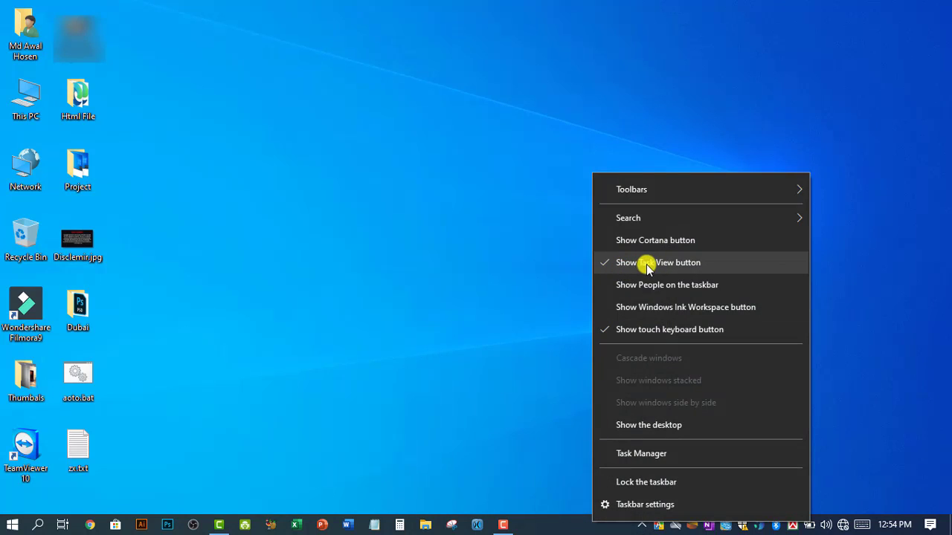
left_click(603, 265)
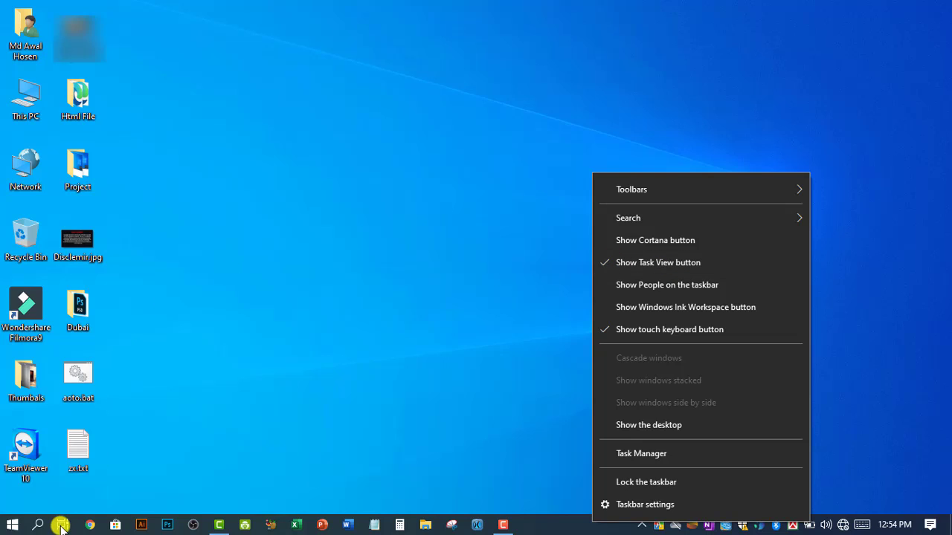
left_click(266, 304)
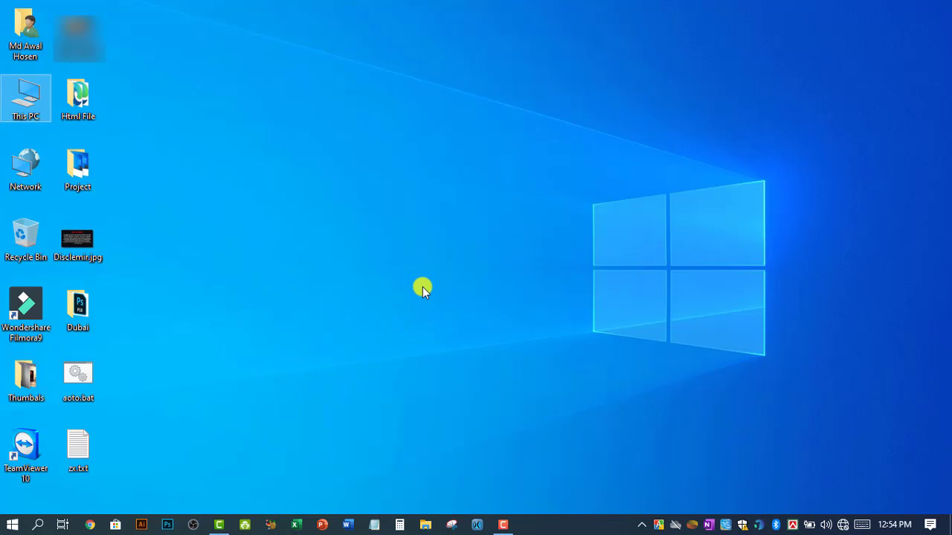
Open This PC in File Explorer and show the Quick access page with frequent folders and recent files.
double_click(26, 104)
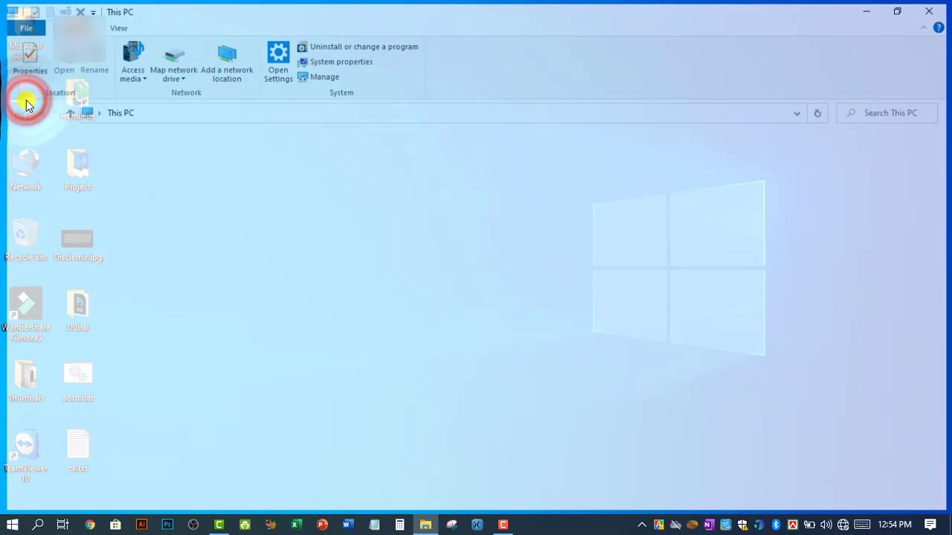
scroll(113, 361, "up", 2)
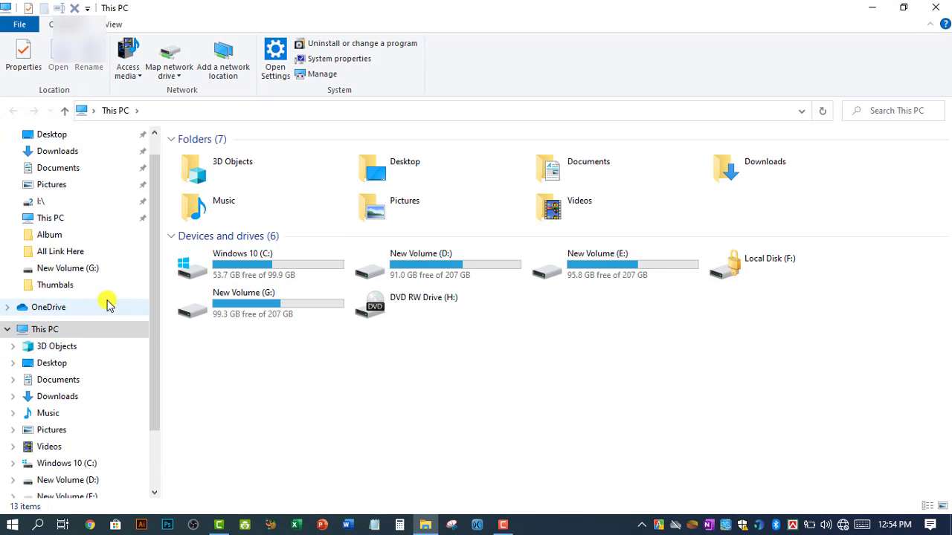
left_click(151, 195)
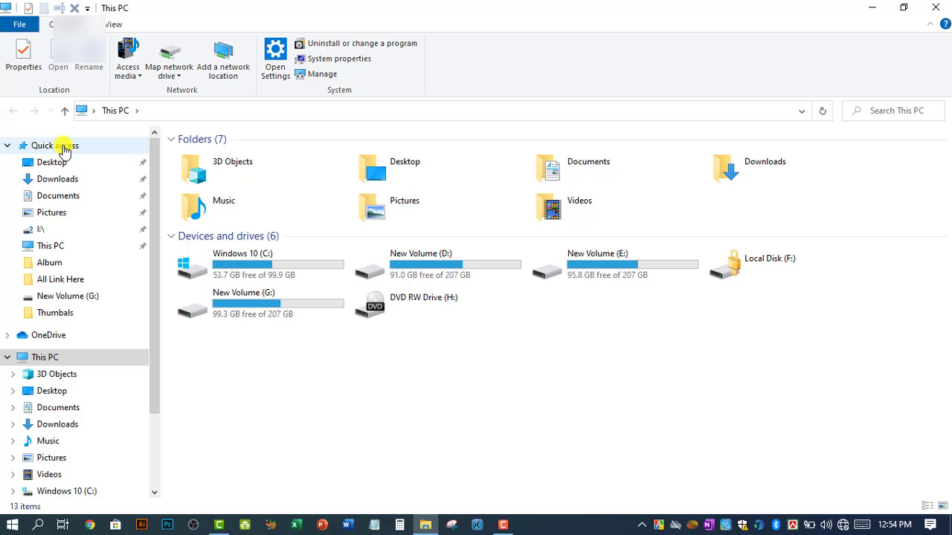
left_click(61, 146)
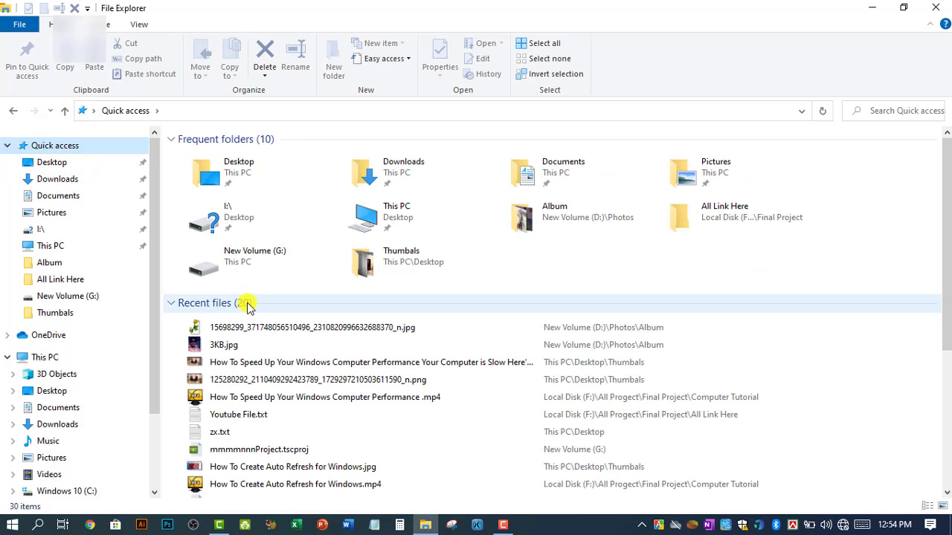
Examine the Recent files list in Quick access, including the two newest Album pictures, and close the File Explorer window.
scroll(261, 307, "down", 5)
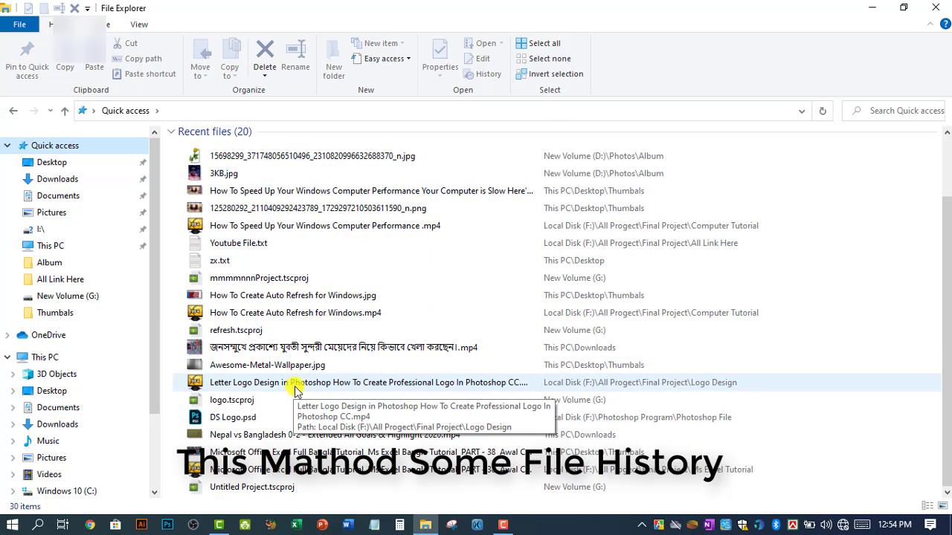
scroll(266, 382, "up", 5)
left_click(239, 328)
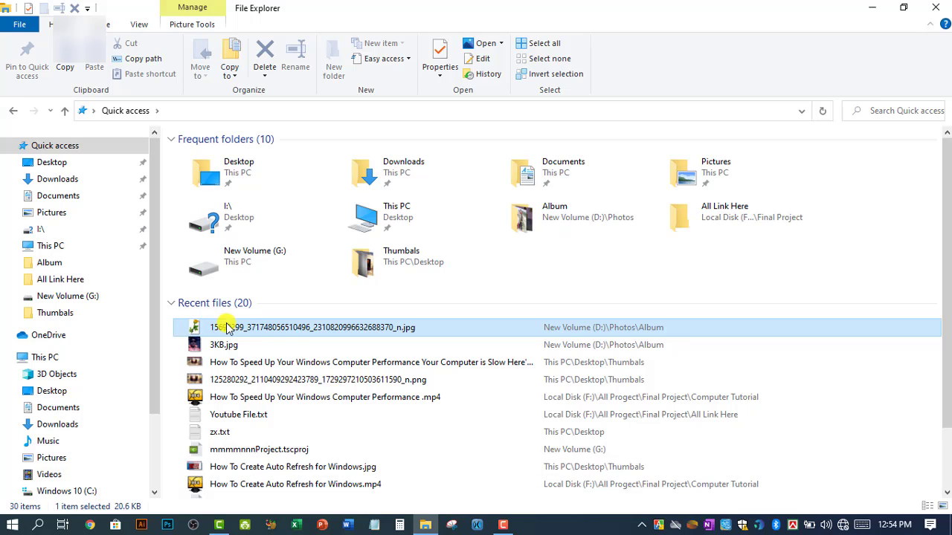
left_click(216, 345)
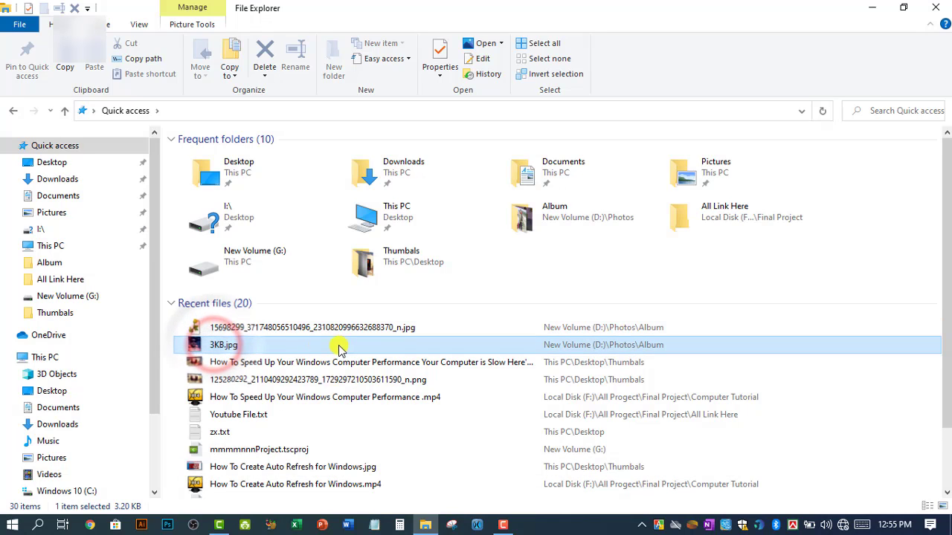
left_click(218, 330)
left_click(282, 342)
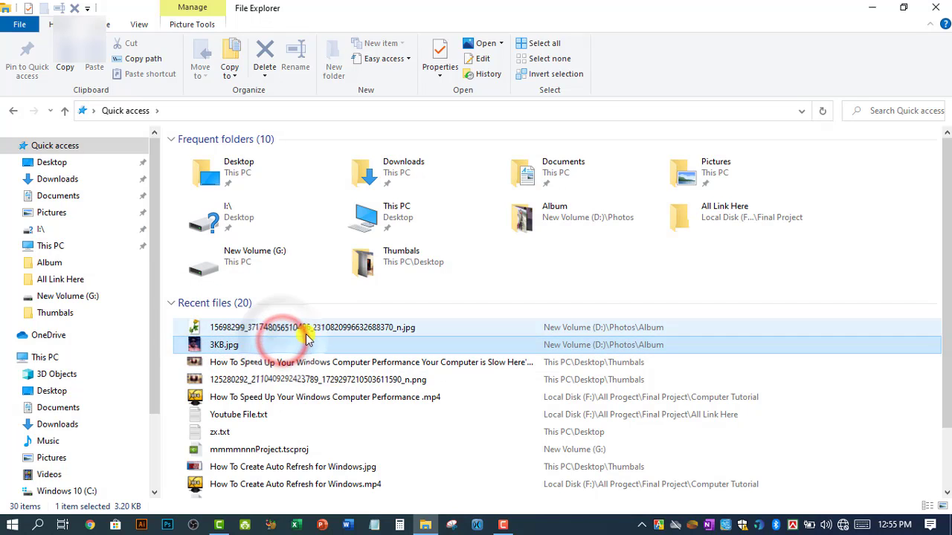
scroll(340, 362, "down", 3)
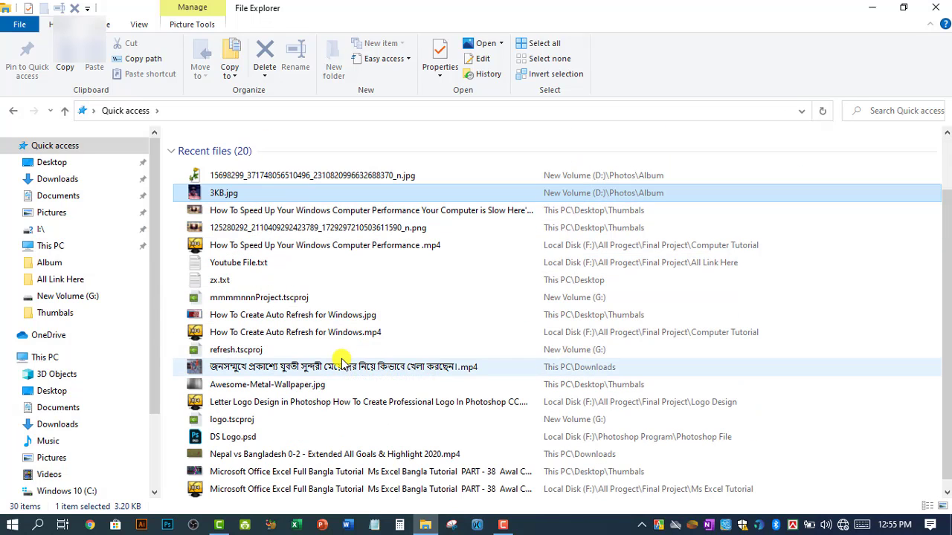
scroll(309, 360, "down", 1)
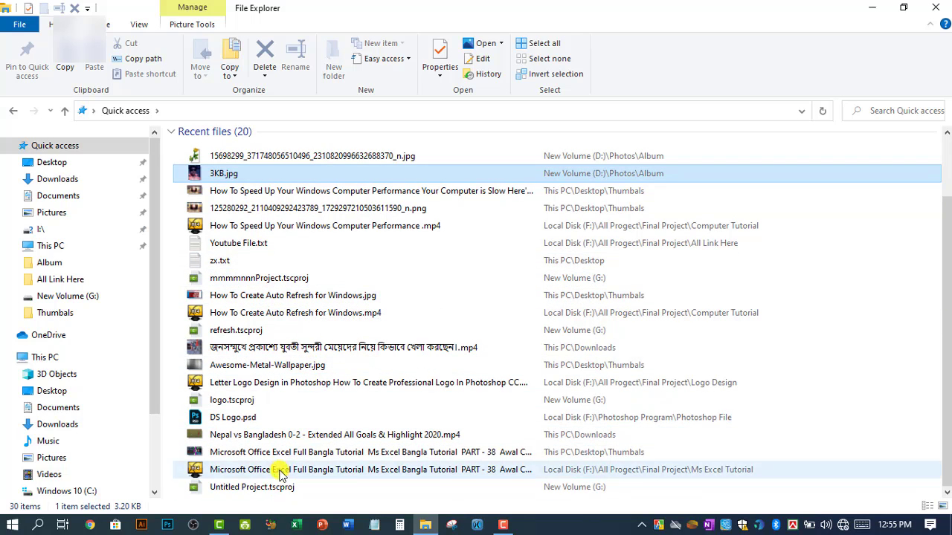
scroll(281, 474, "up", 4)
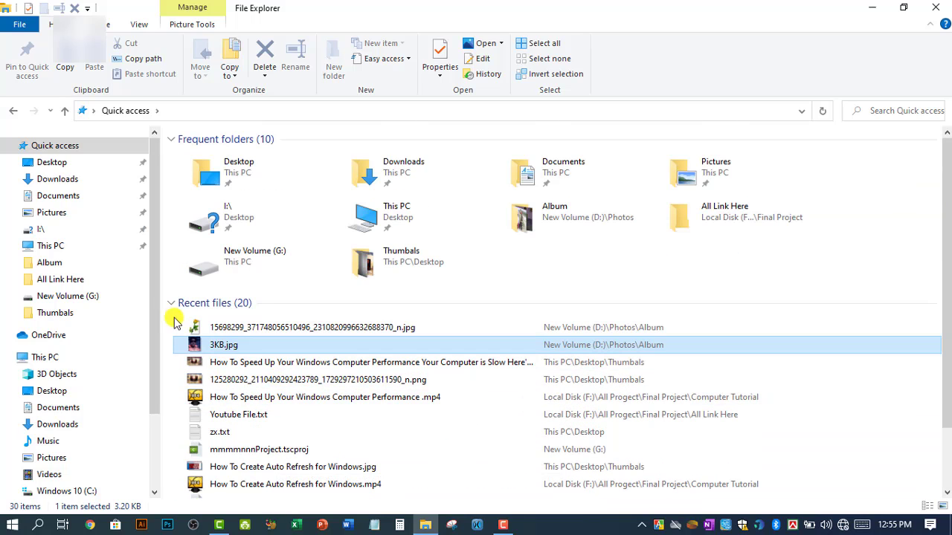
scroll(327, 391, "down", 1)
scroll(260, 357, "up", 1)
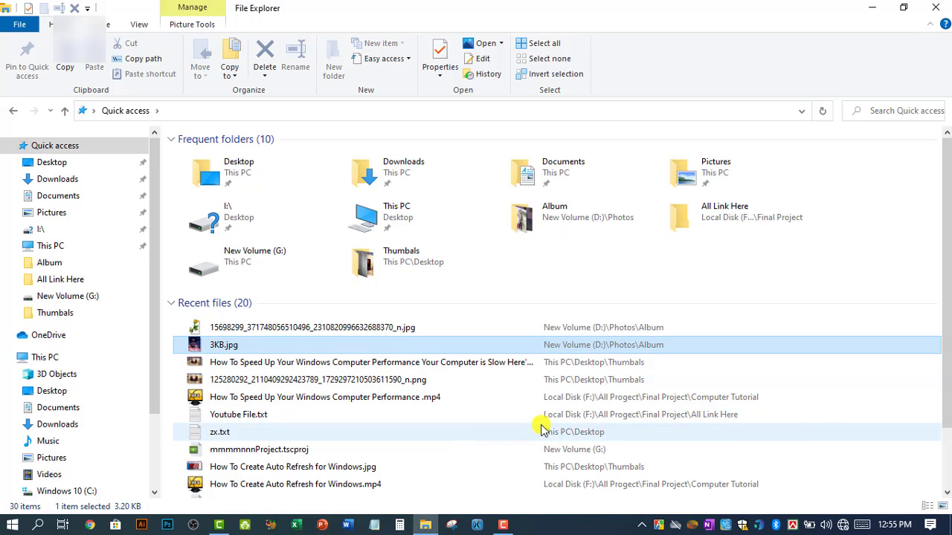
left_click(942, 6)
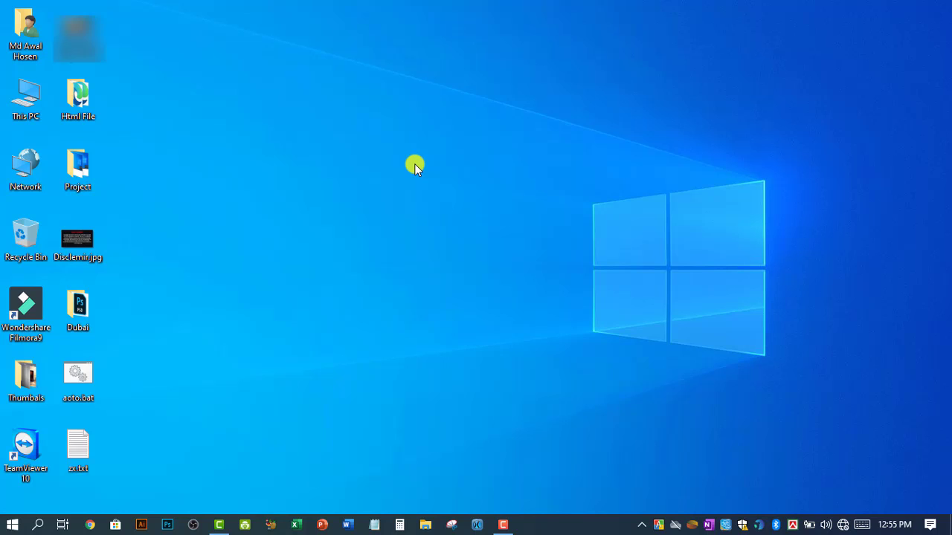
Open the Recent folder by running the command Recent from the Run dialog.
key("super+r")
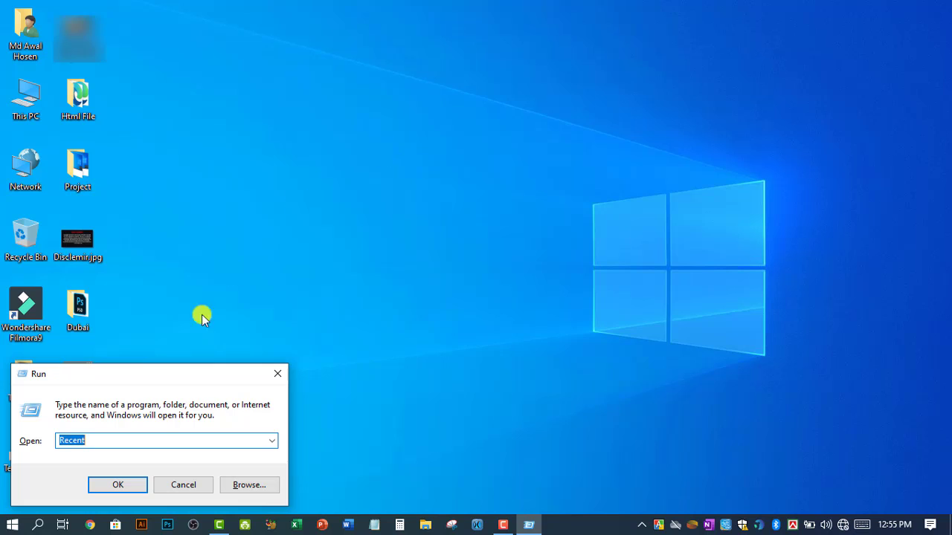
left_click_drag(166, 376, 582, 47)
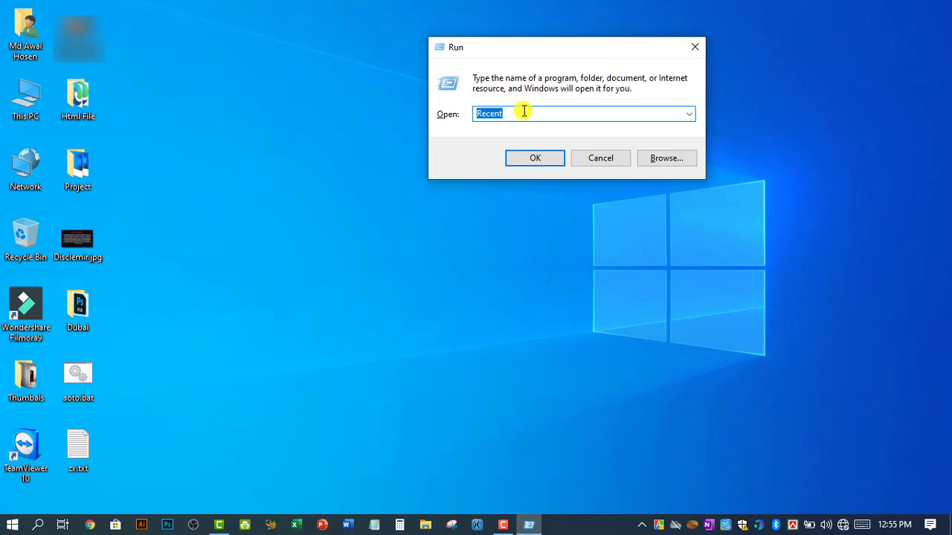
key("BackSpace")
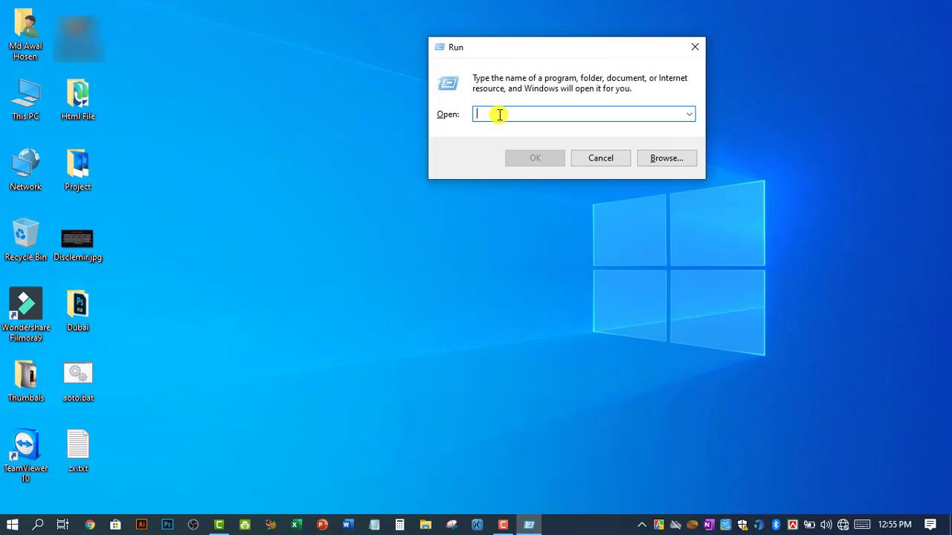
type("rece")
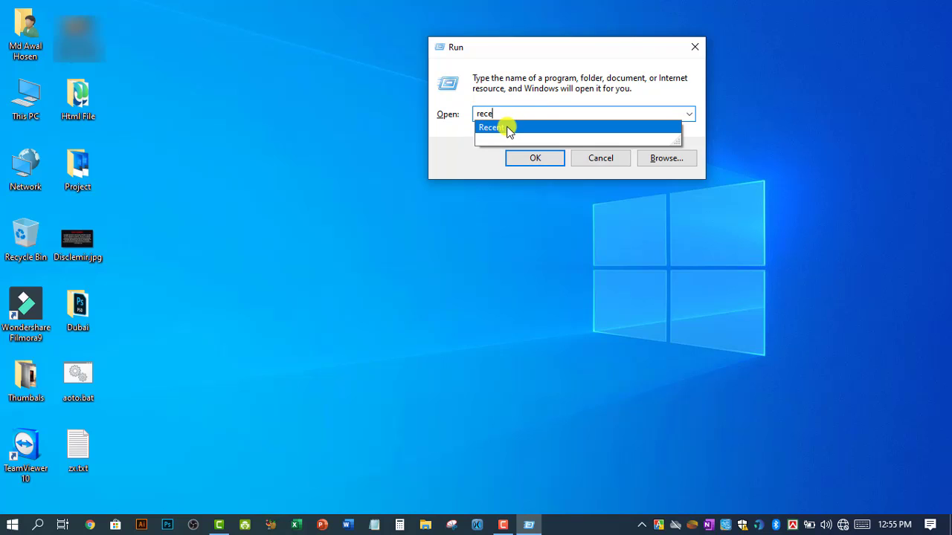
left_click(503, 127)
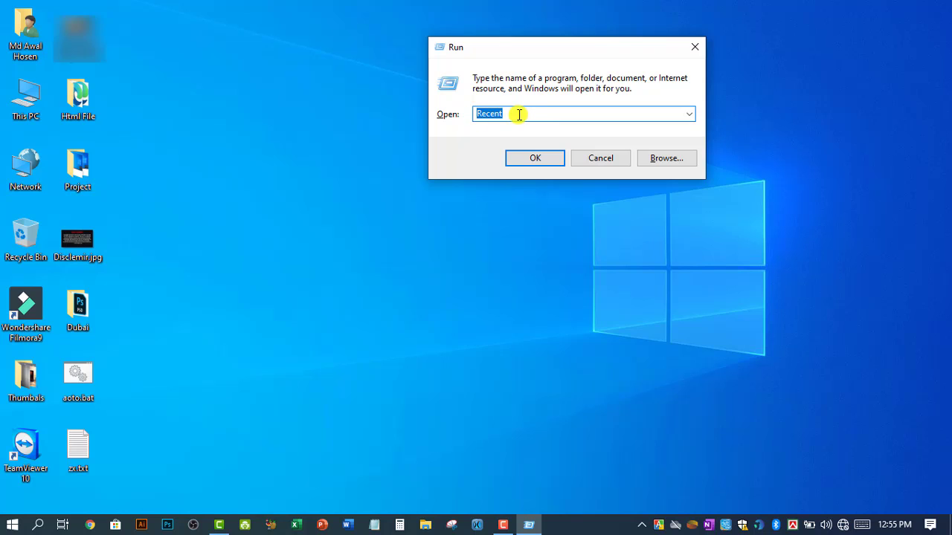
left_click(540, 157)
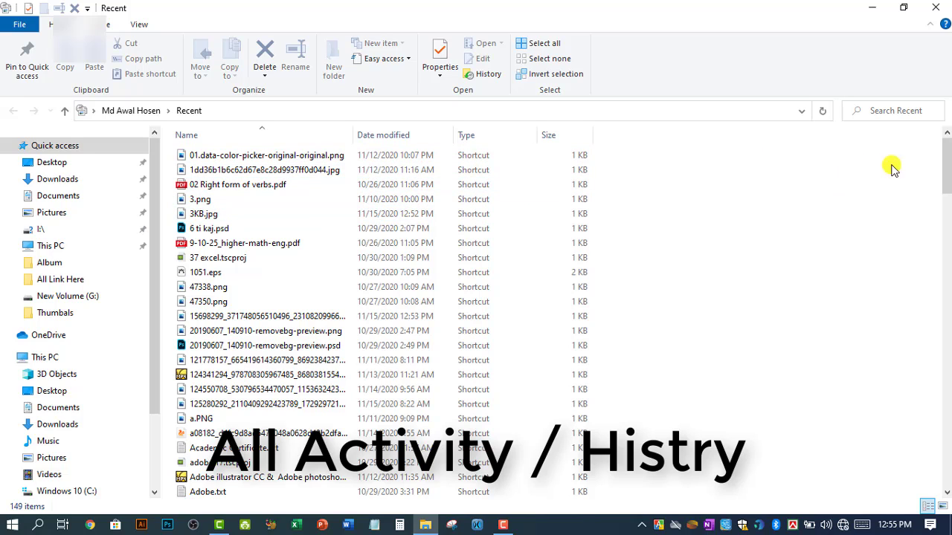
Look through the whole list of shortcuts in the Recent folder and their modification dates, and close the folder window.
left_click_drag(947, 151, 948, 446)
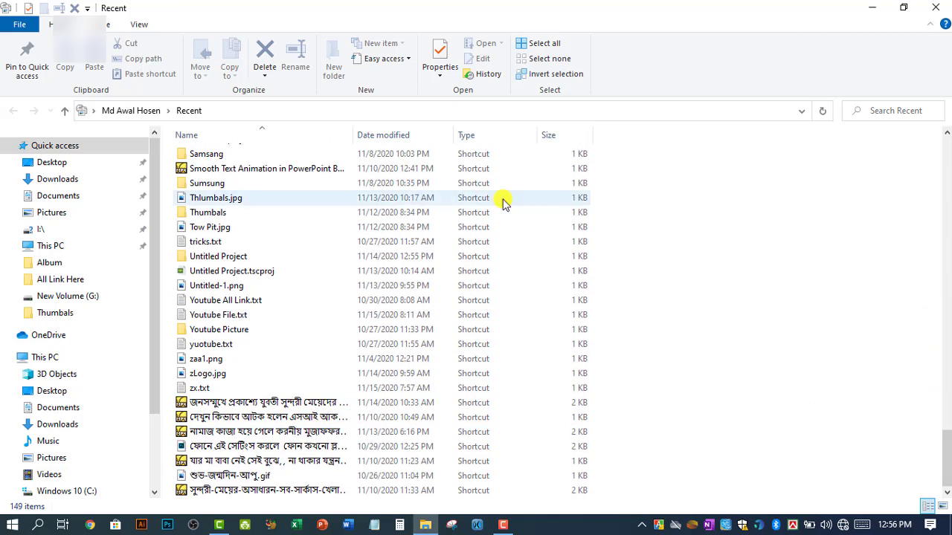
scroll(528, 385, "up", 10)
scroll(527, 385, "up", 9)
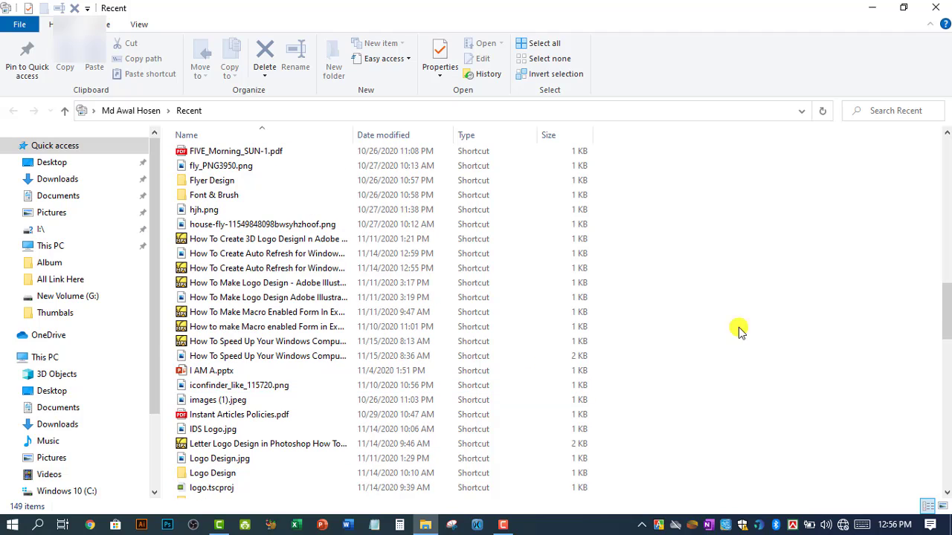
left_click(938, 7)
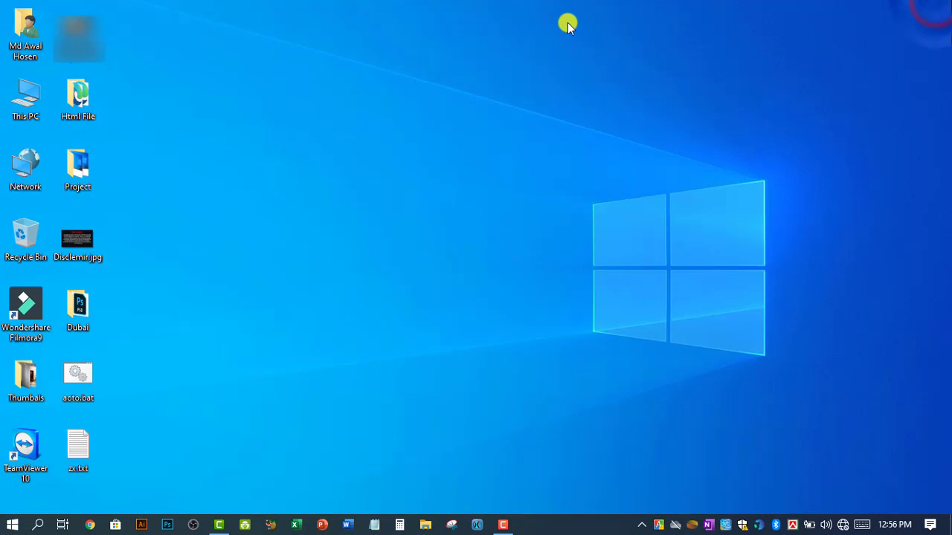